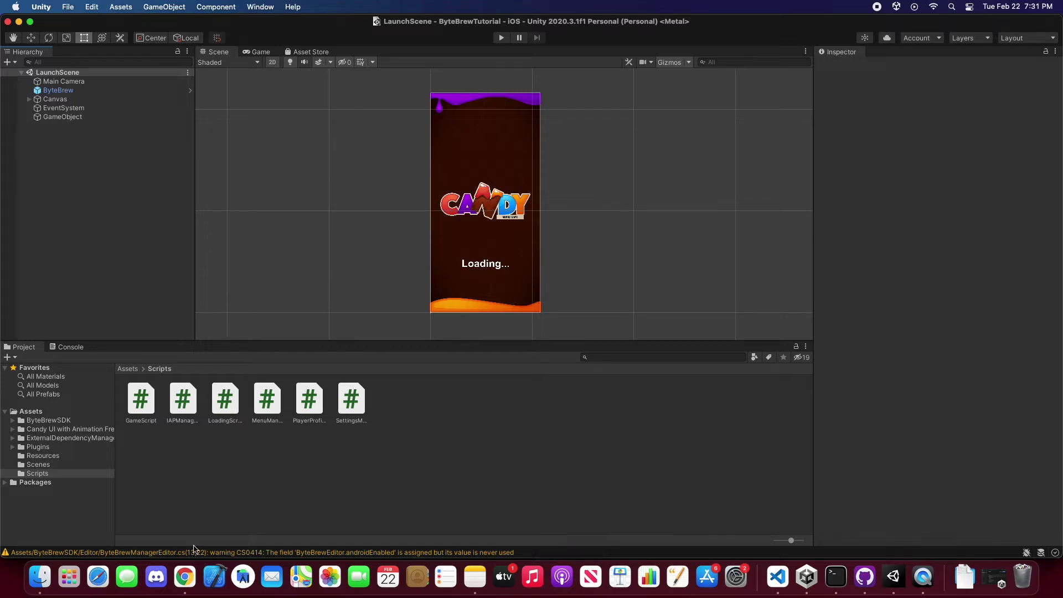
# Open the ByteBrew push dashboard tab and preview the Add New Push Notification App form.
pyautogui.click(184, 577)
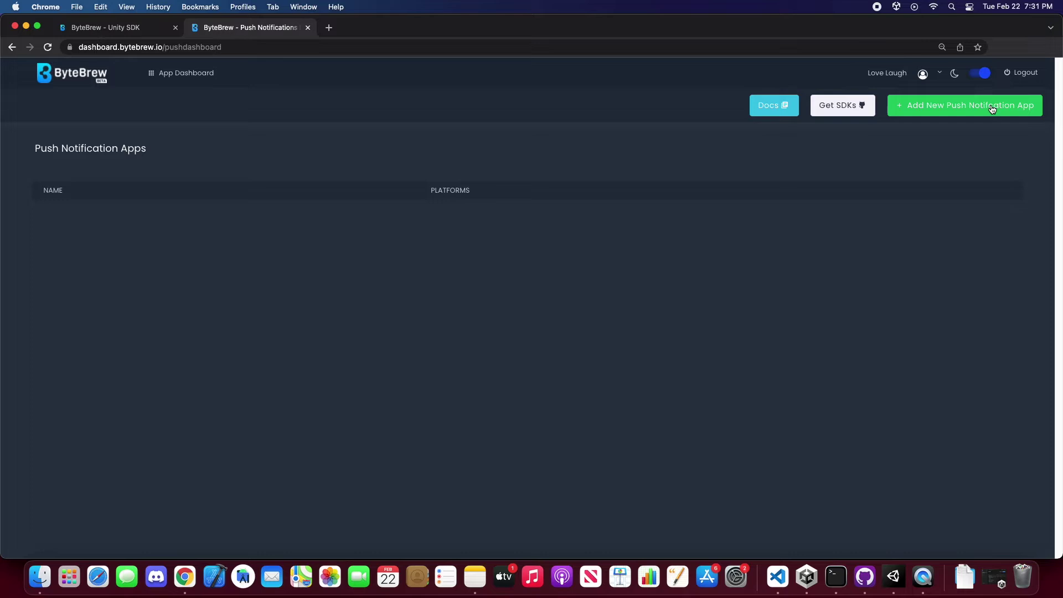
pyautogui.click(994, 110)
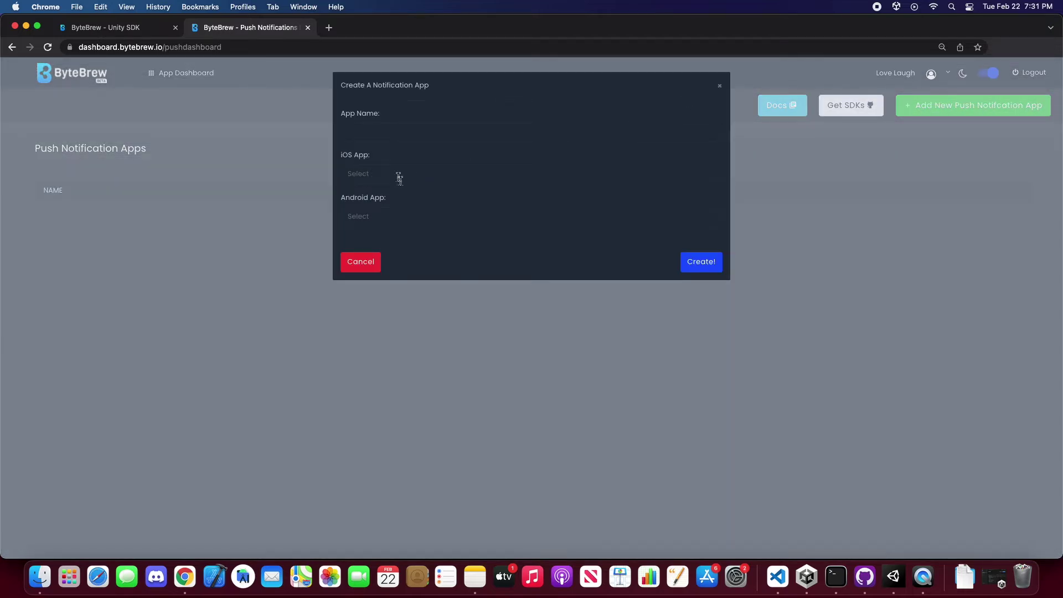
# Copy ByteBrew.StartPushNotifications(); from the Unity SDK docs, then select GameObject in Unity's Hierarchy.
pyautogui.click(719, 86)
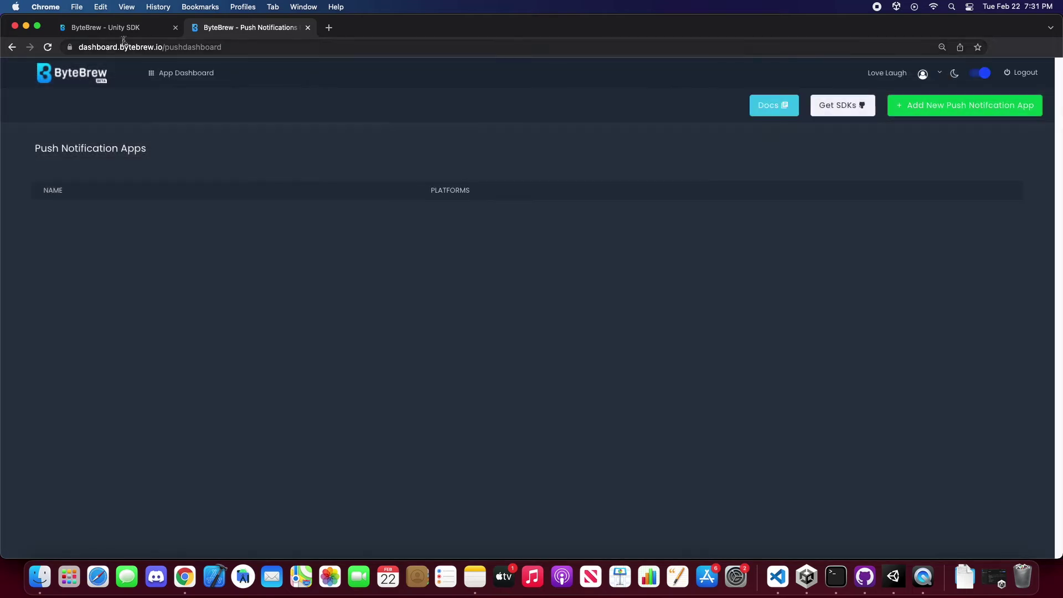
pyautogui.click(117, 27)
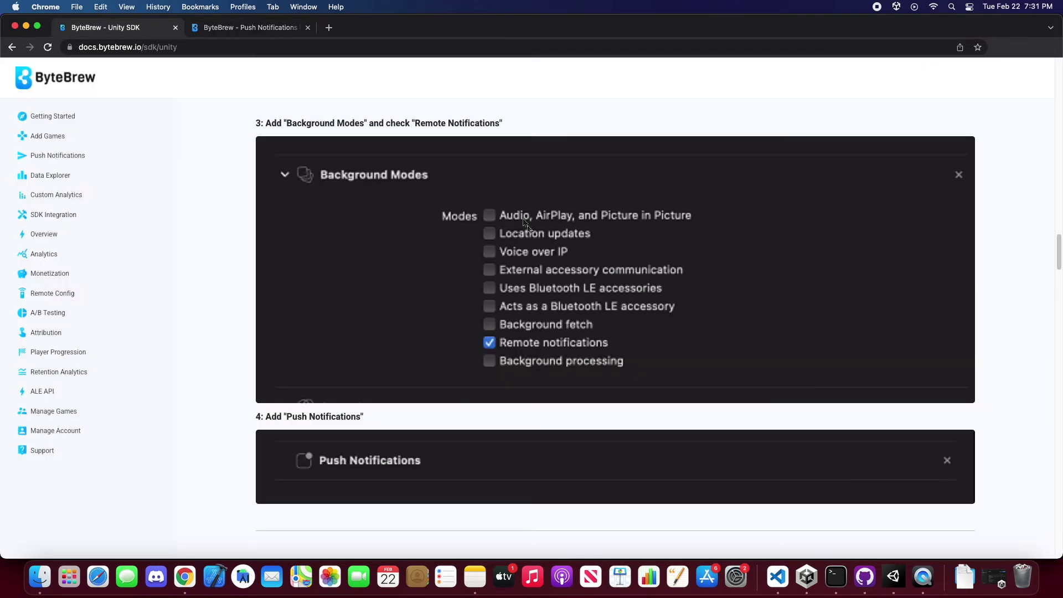
pyautogui.scroll(10, 534, 267)
pyautogui.scroll(1, 534, 265)
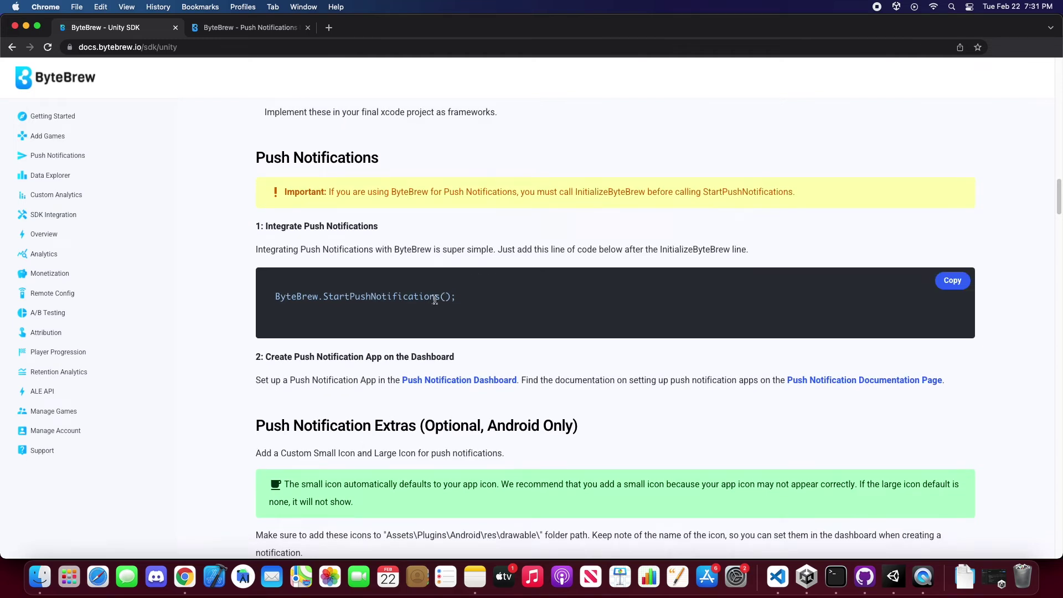
pyautogui.tripleClick(432, 297)
pyautogui.press('super+c')
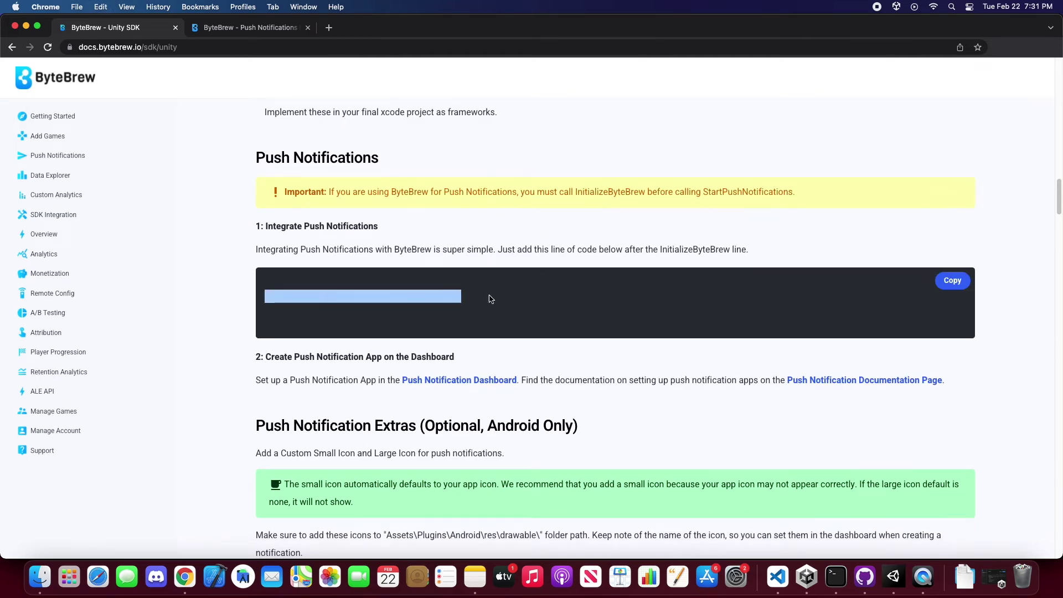
pyautogui.click(490, 297)
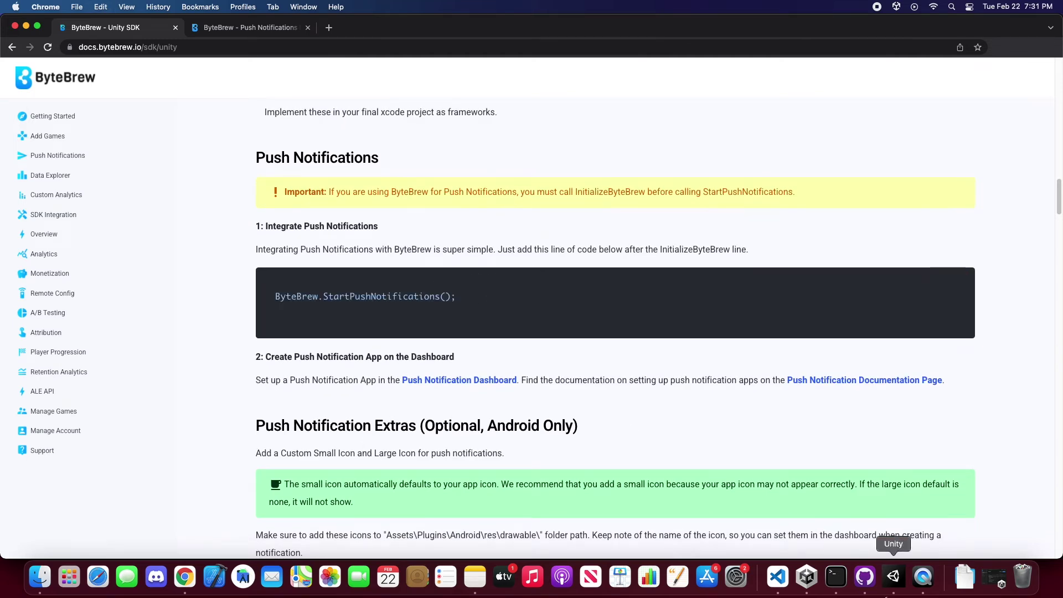
pyautogui.click(893, 576)
pyautogui.click(62, 116)
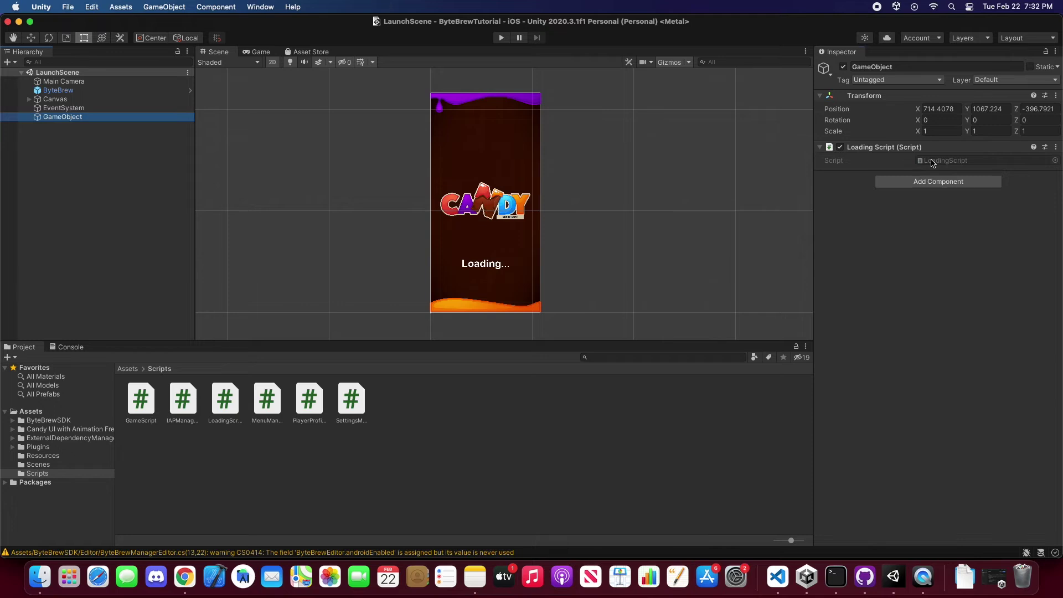
# Add ByteBrew.StartPushNotifications() after InitializeByteBrew in LoadingScript's Android branch.
pyautogui.doubleClick(931, 163)
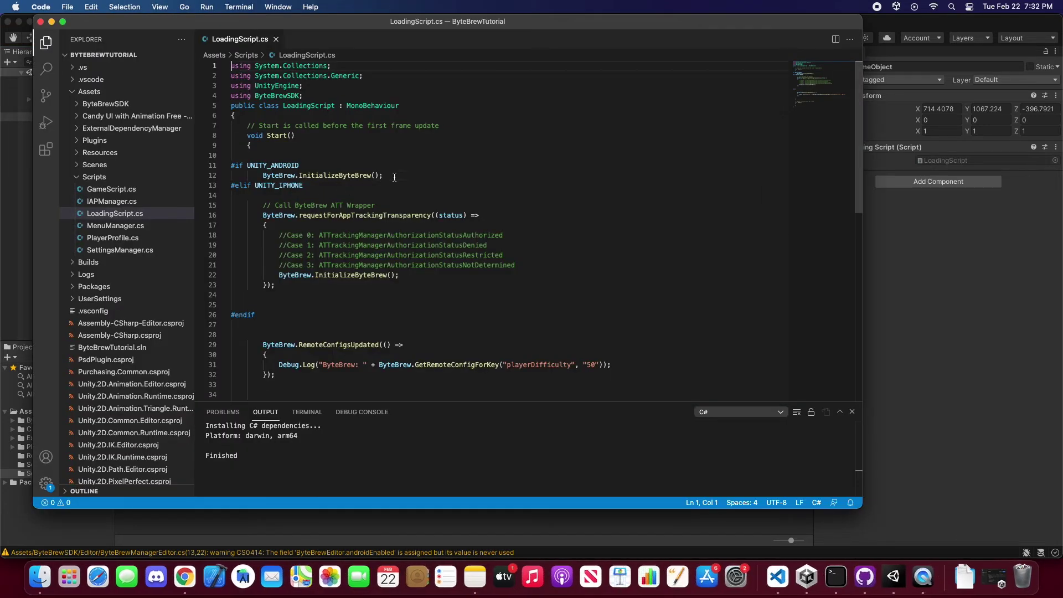
pyautogui.click(394, 177)
pyautogui.press('Return')
pyautogui.press('super+v')
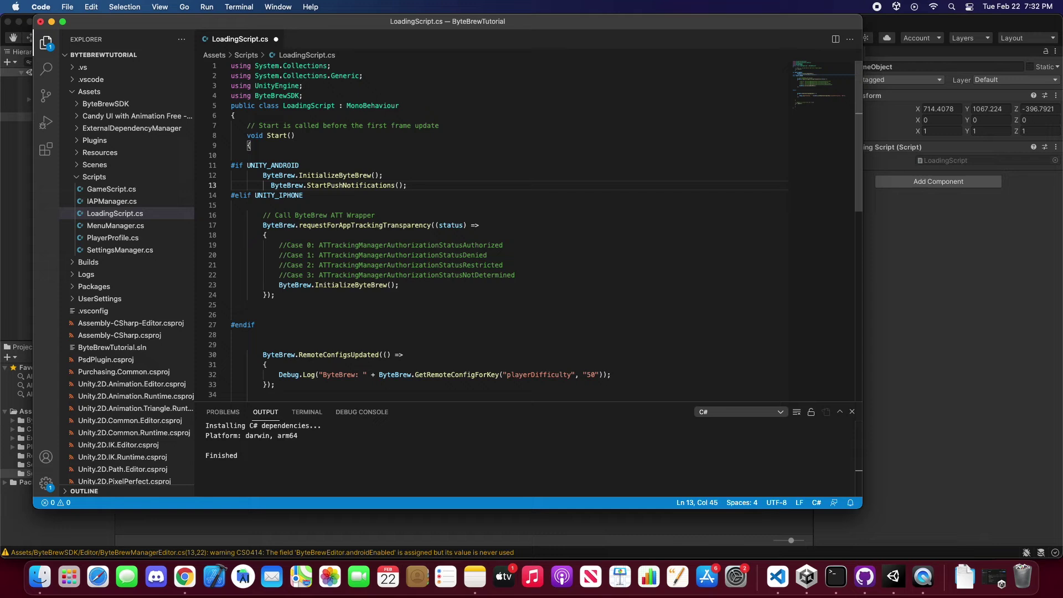
pyautogui.click(270, 185)
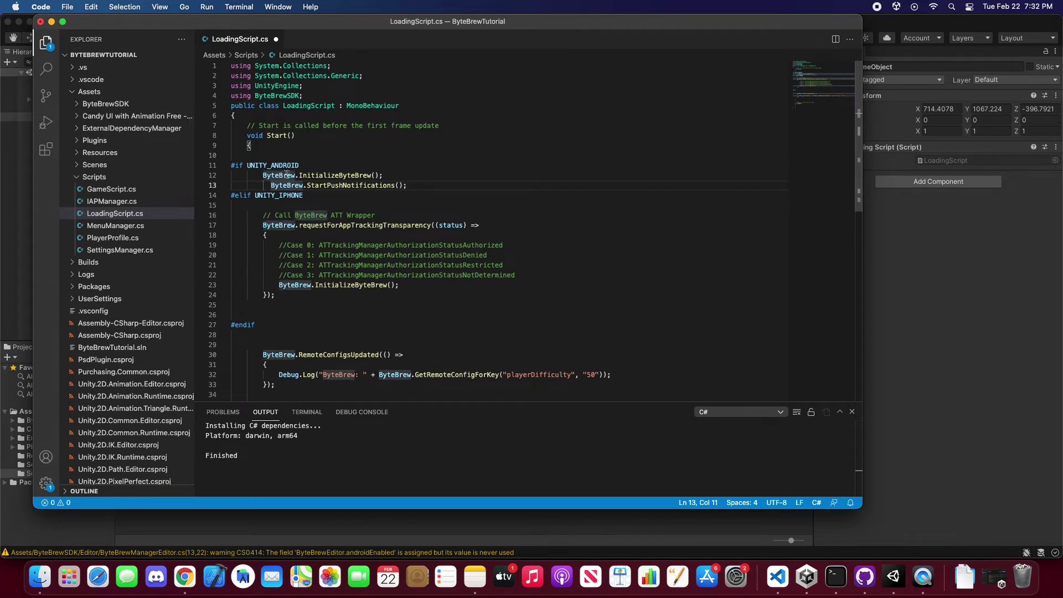
pyautogui.tripleClick(309, 186)
pyautogui.press('super+c')
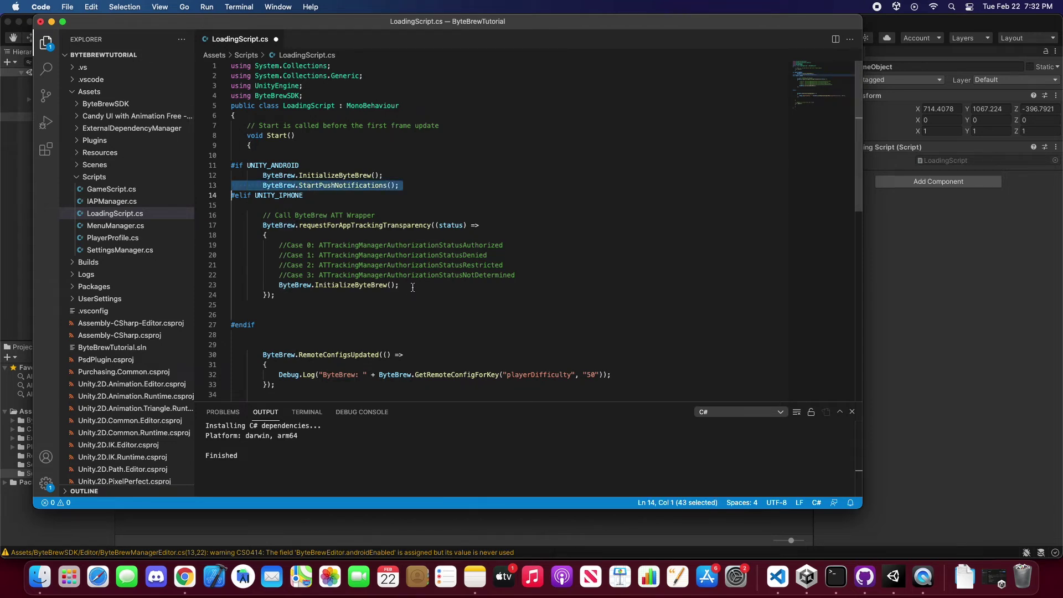
# Add the same call to the iOS branch, fix its indentation, and save LoadingScript.cs.
pyautogui.click(407, 284)
pyautogui.press('Return')
pyautogui.press('super+v')
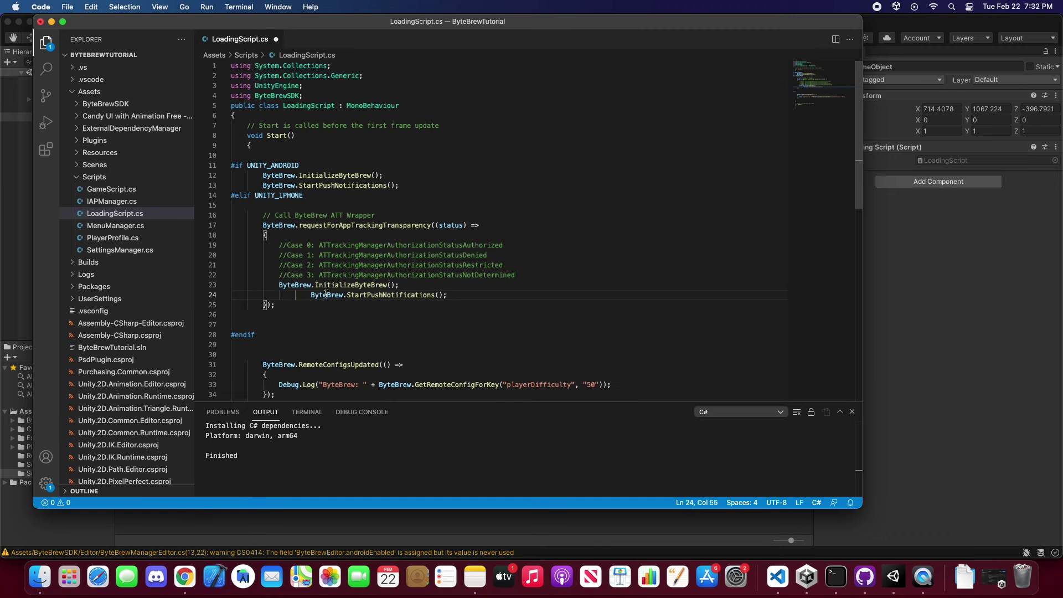
pyautogui.click(313, 294)
pyautogui.press('BackSpace')
pyautogui.press('super+s')
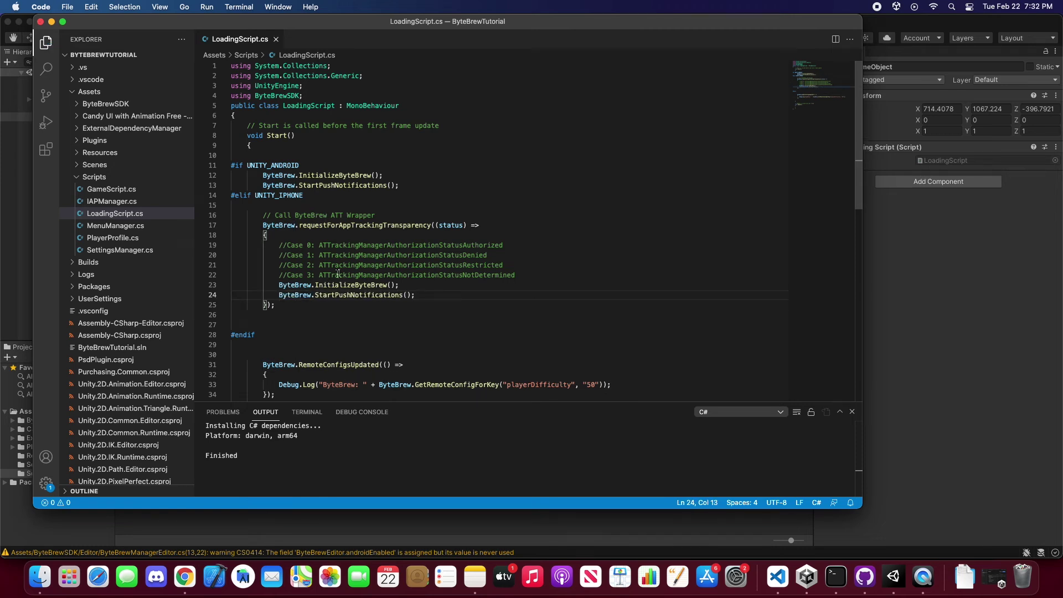
pyautogui.click(362, 256)
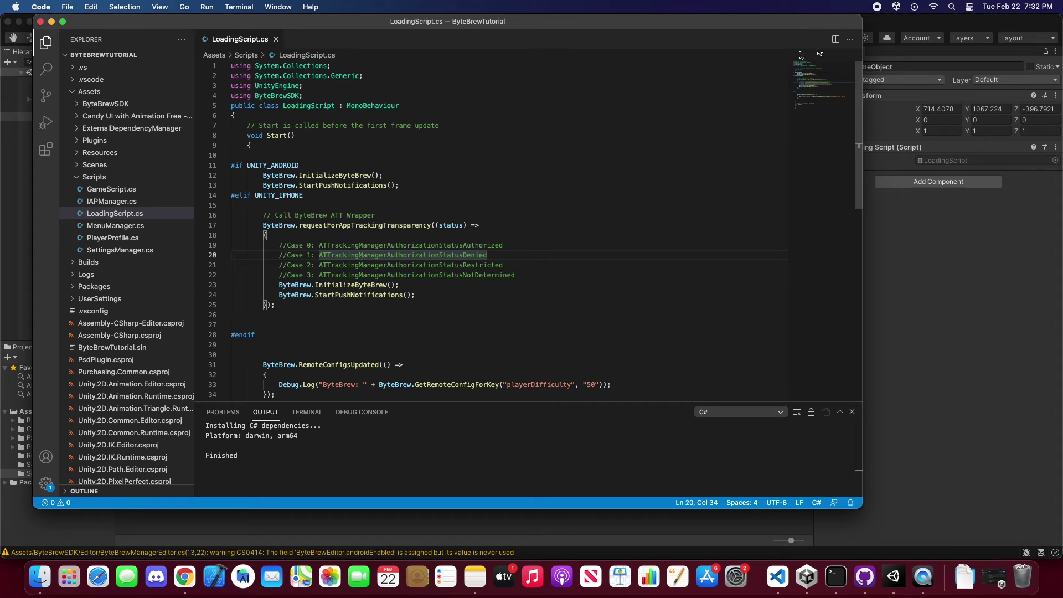
pyautogui.click(914, 166)
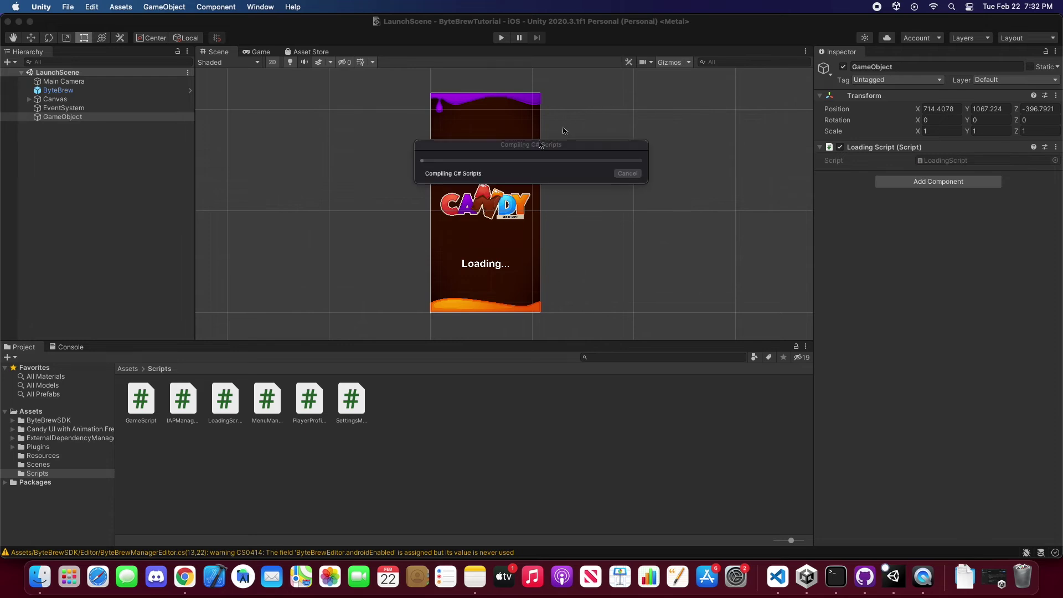
# Bring the ByteBrew Unity SDK docs back to view the iOS Xcode export additions.
pyautogui.click(184, 576)
pyautogui.scroll(-5, 282, 320)
pyautogui.scroll(-3, 282, 320)
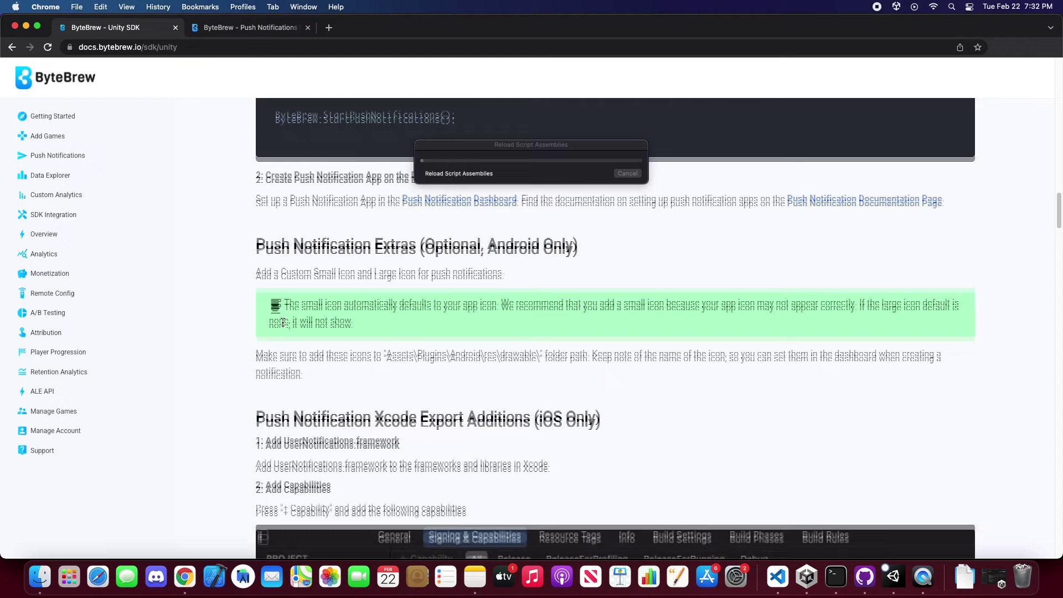
pyautogui.scroll(-2, 283, 320)
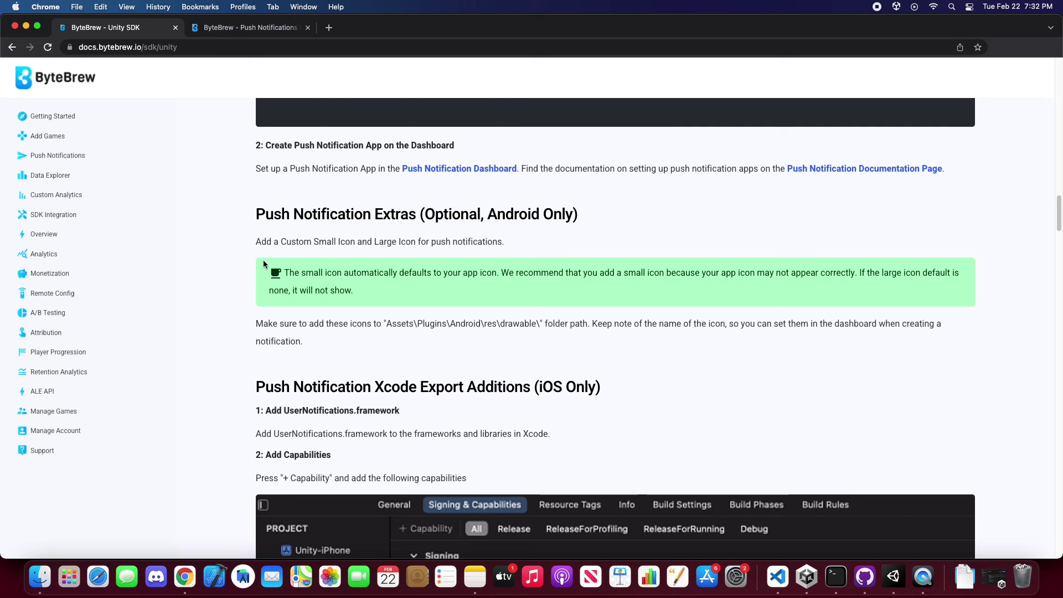
pyautogui.scroll(-3, 264, 261)
pyautogui.scroll(-3, 263, 260)
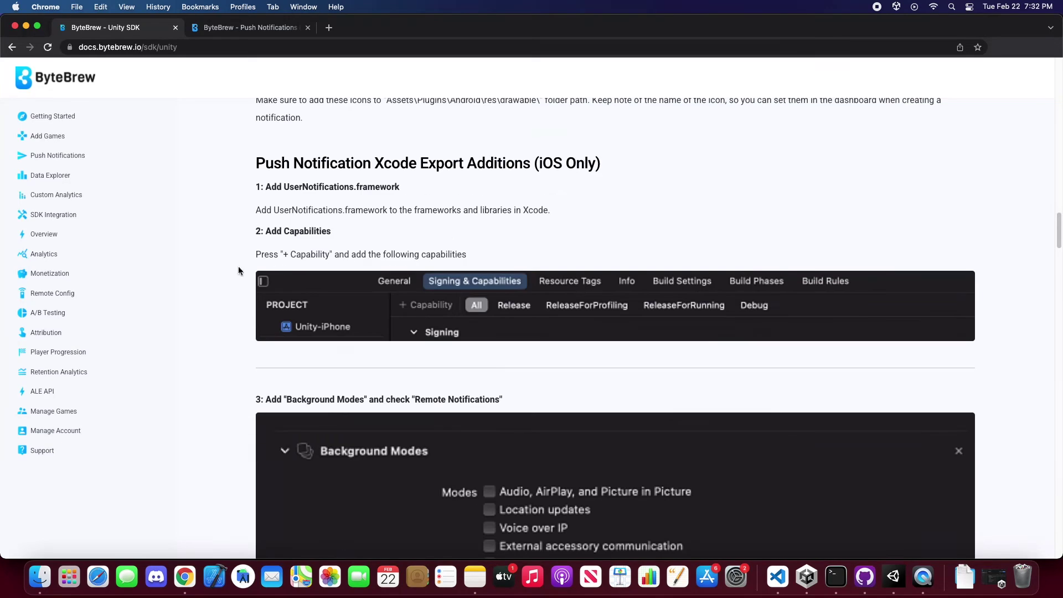
pyautogui.scroll(-1, 239, 270)
pyautogui.scroll(-1, 239, 271)
pyautogui.scroll(-1, 227, 282)
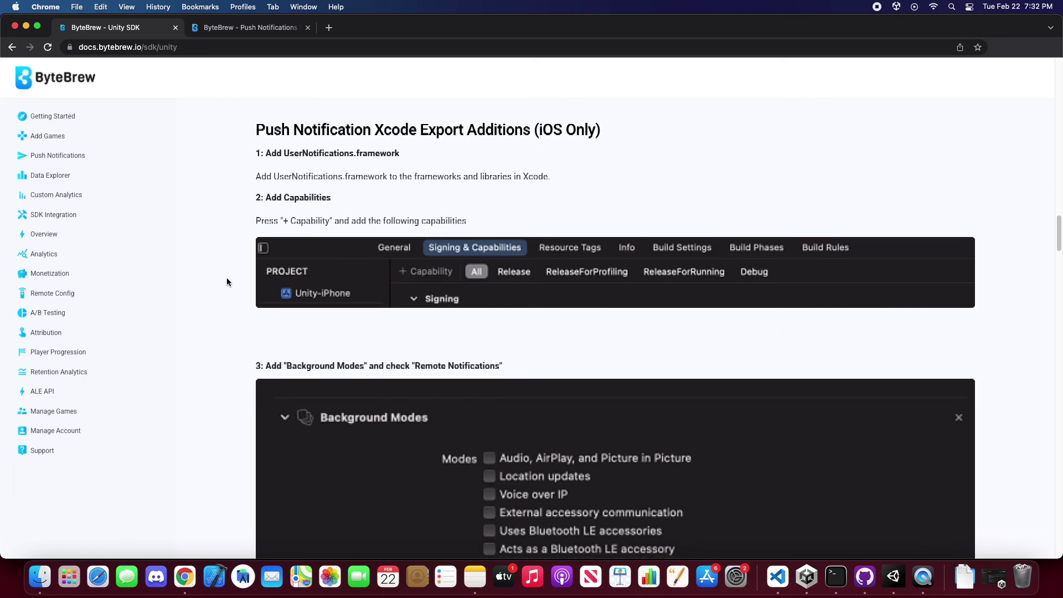
pyautogui.scroll(-1, 227, 283)
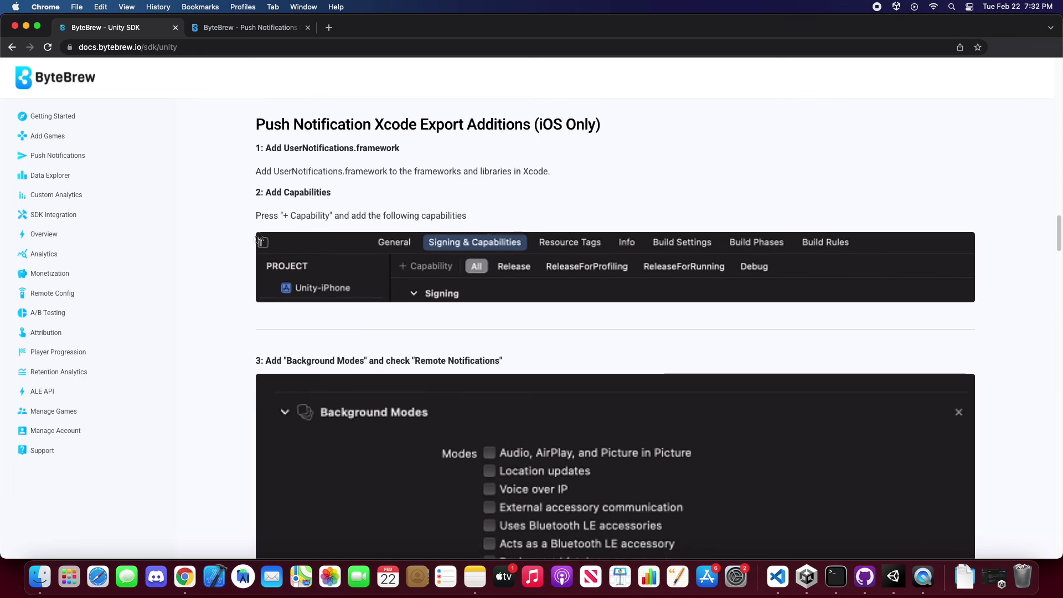